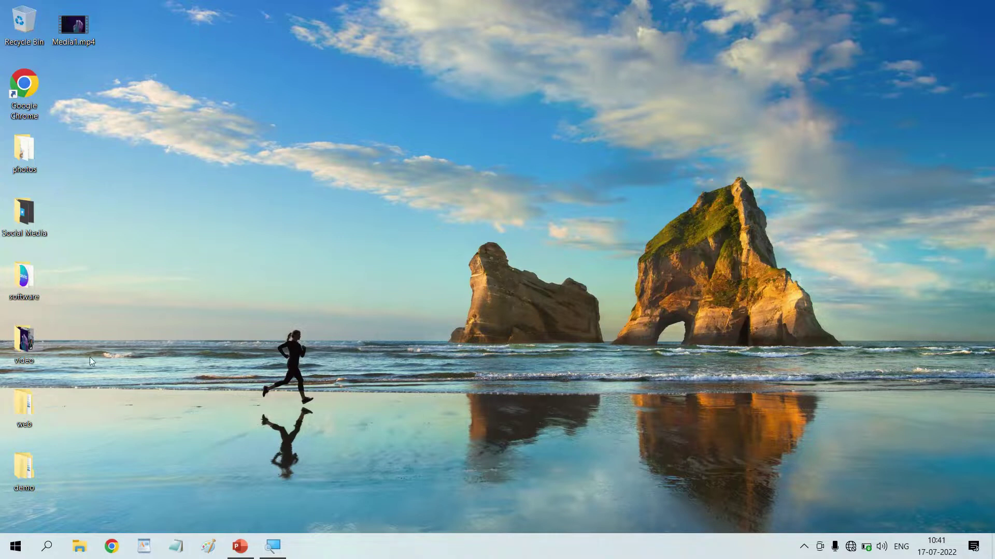
Open the demo folder on the desktop and rename its css subfolder as php.
{"action": "double_click", "coordinate": [19, 462]}
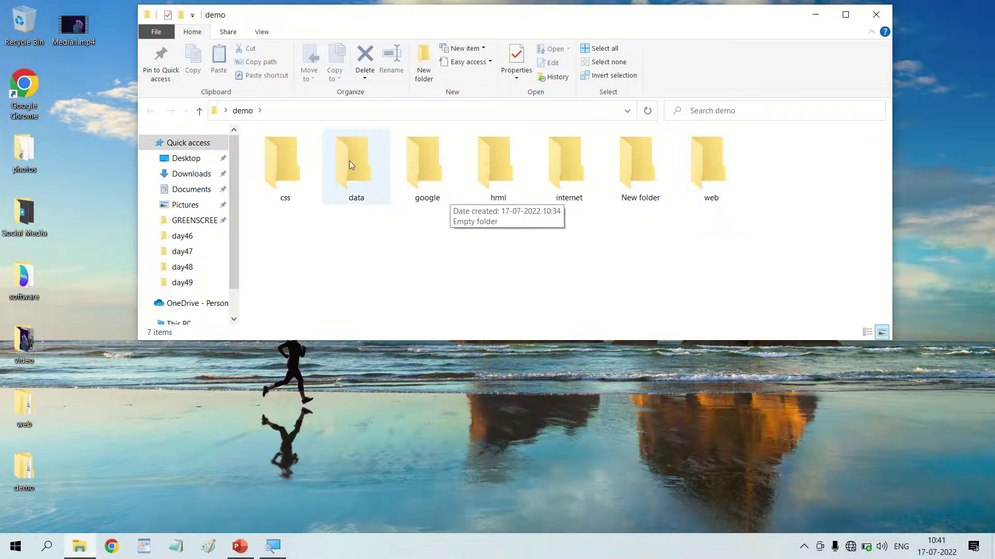
{"action": "right_click", "coordinate": [282, 180]}
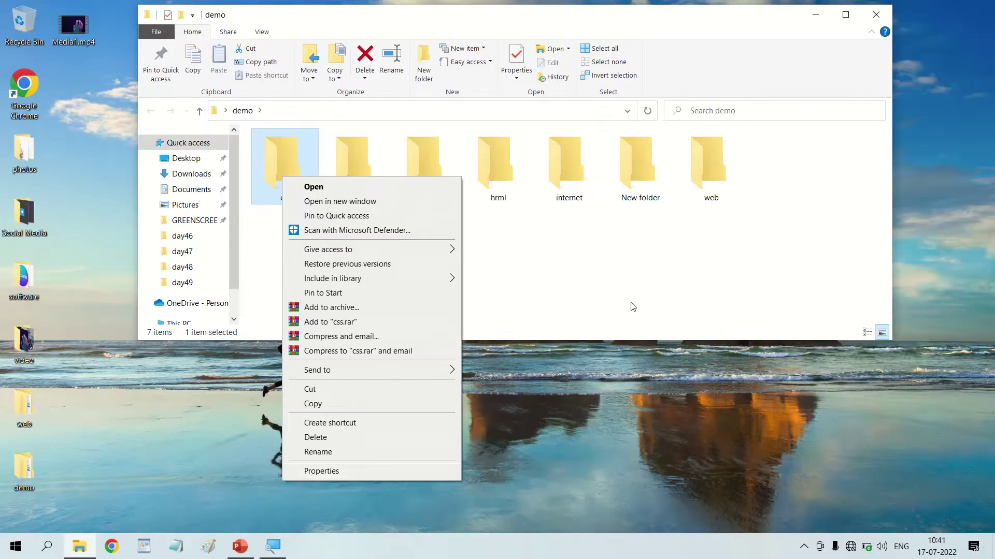
{"action": "left_click", "coordinate": [582, 298]}
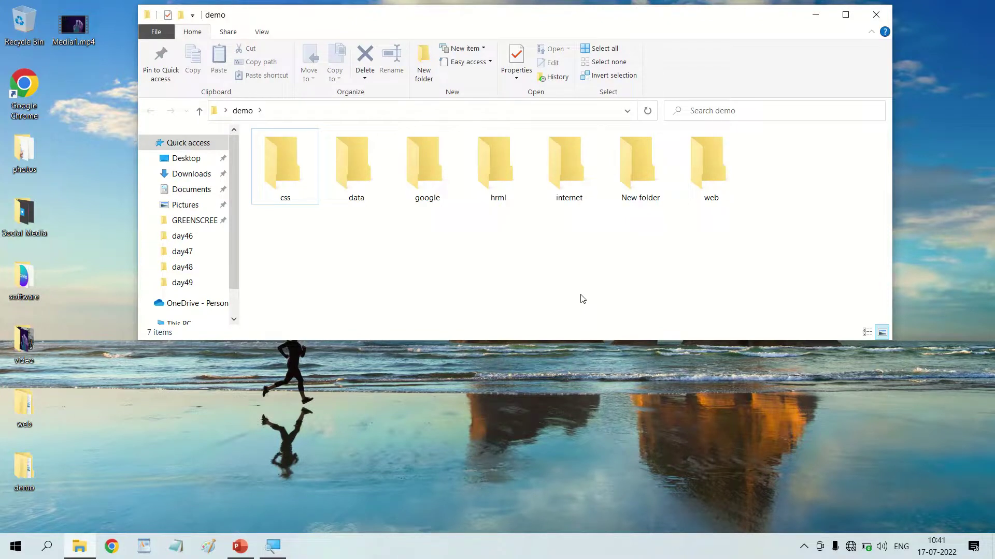
{"action": "left_click", "coordinate": [285, 200]}
{"action": "left_click", "coordinate": [285, 199]}
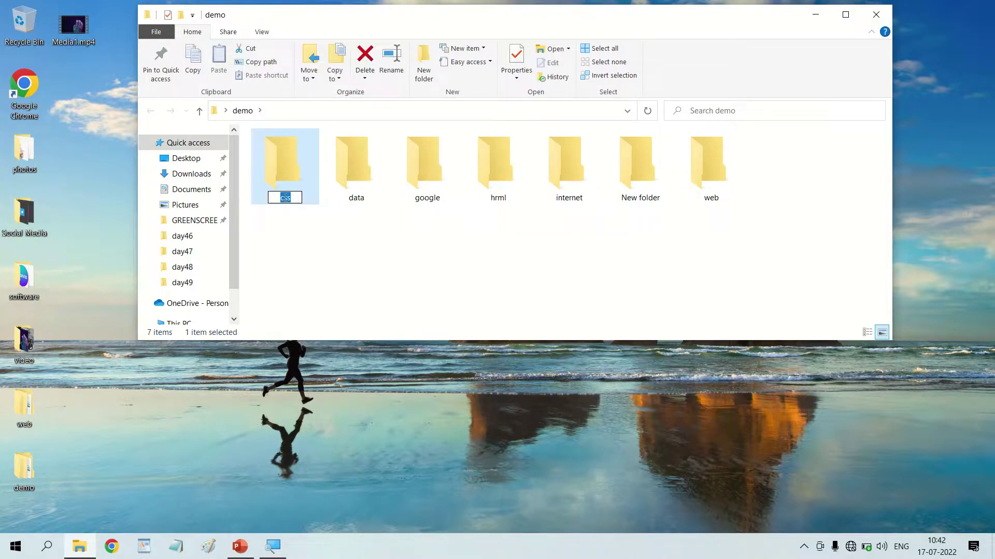
{"action": "key", "text": "BackSpace"}
{"action": "type", "text": "php"}
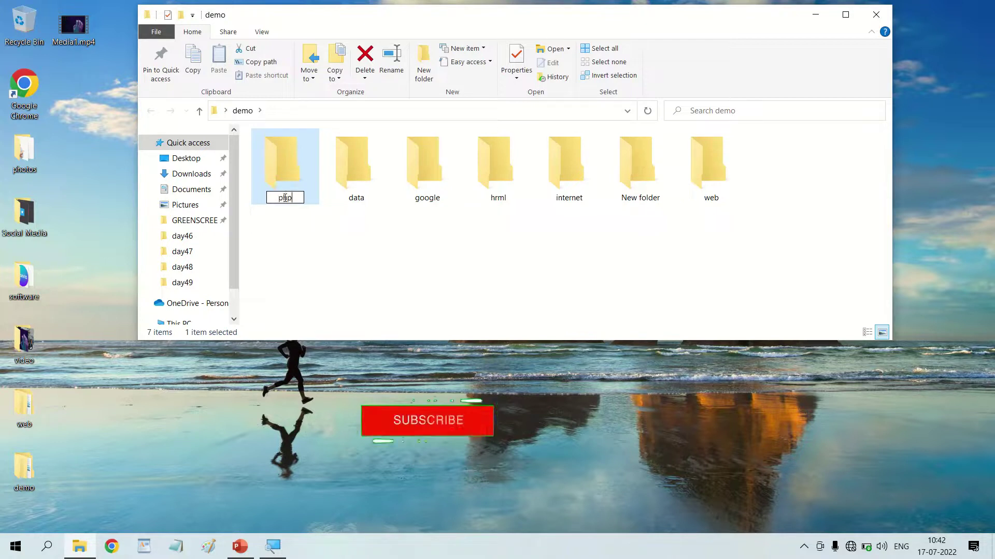
{"action": "key", "text": "Tab"}
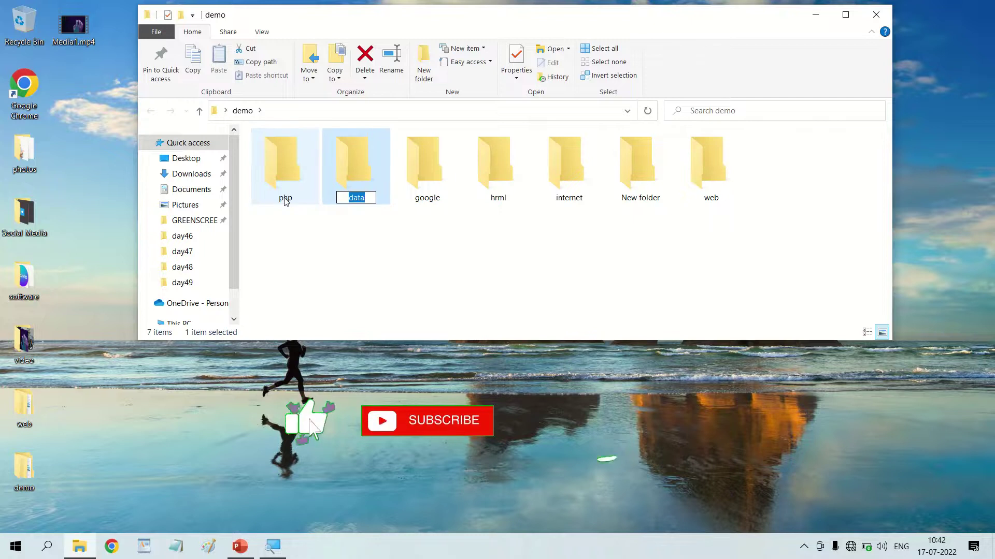
Rename the data folder in the demo folder as css.
{"action": "key", "text": "BackSpace"}
{"action": "type", "text": "css"}
{"action": "key", "text": "Tab"}
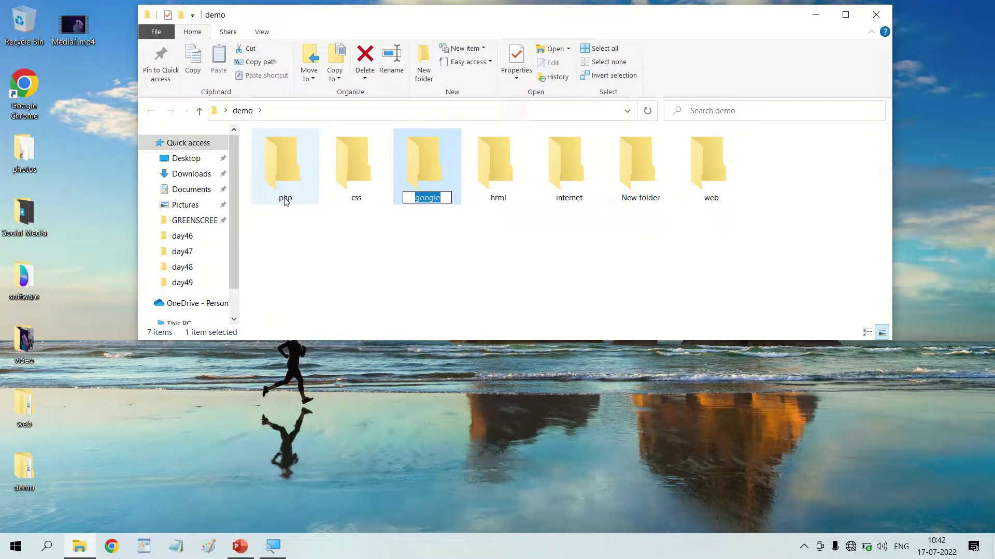
Cycle the name editing from the google folder through the remaining folders and back to the php folder.
{"action": "key", "text": "Tab"}
{"action": "key", "text": "Tab"}
{"action": "key", "text": "Tab"}
{"action": "key", "text": "Tab"}
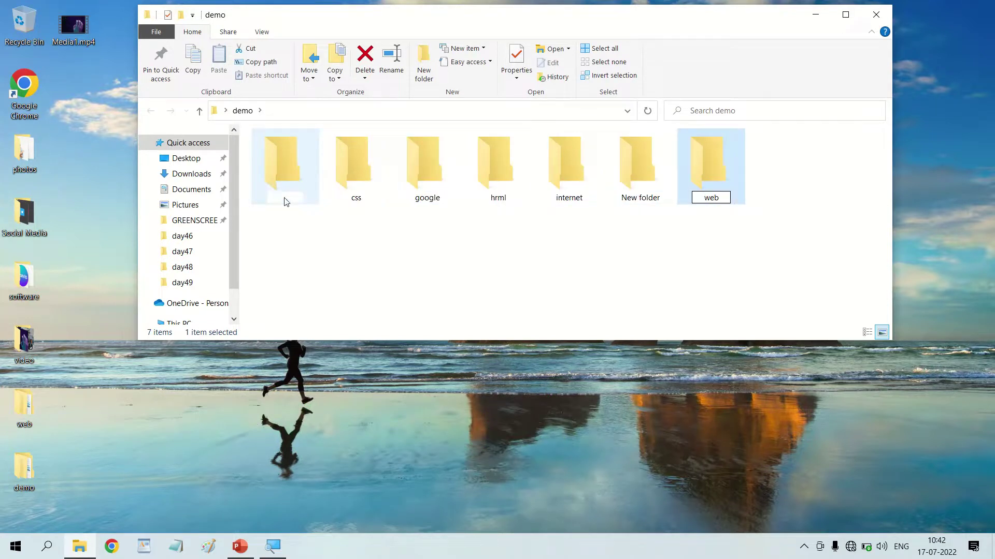
{"action": "key", "text": "Tab"}
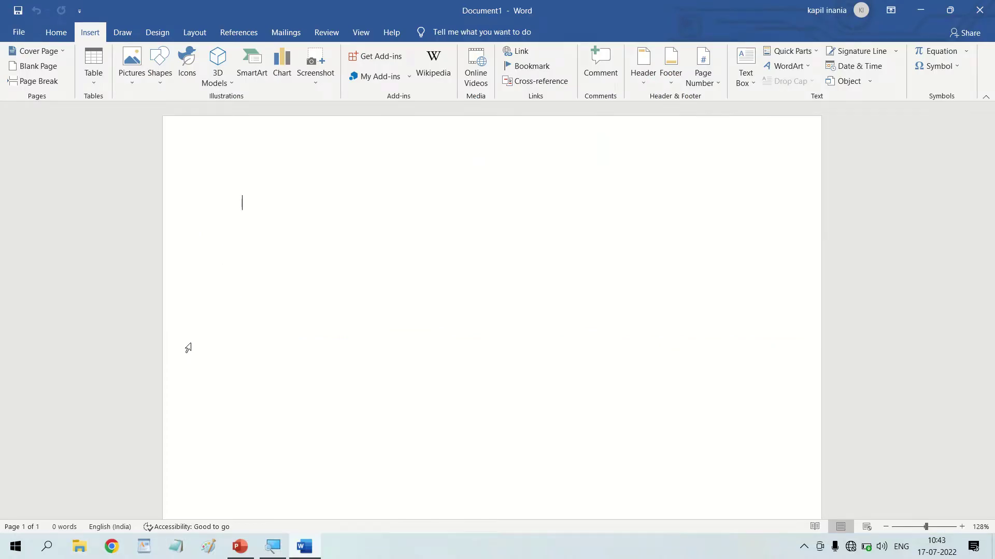
In a blank Word document, insert a table with three columns and eight rows, and resize it to be taller and slightly narrower.
{"action": "left_click", "coordinate": [99, 61]}
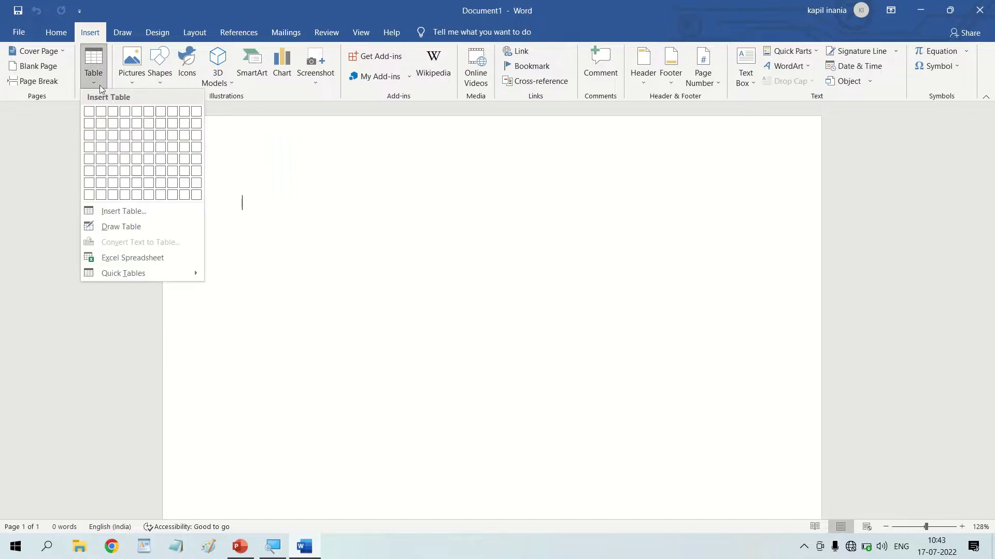
{"action": "left_click", "coordinate": [109, 195]}
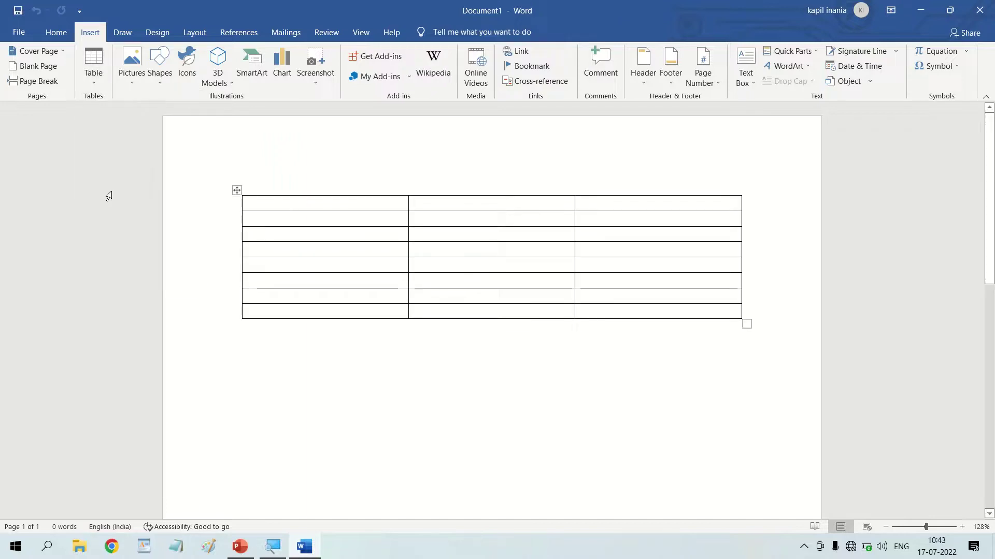
{"action": "left_click_drag", "start_coordinate": [746, 325], "coordinate": [713, 436]}
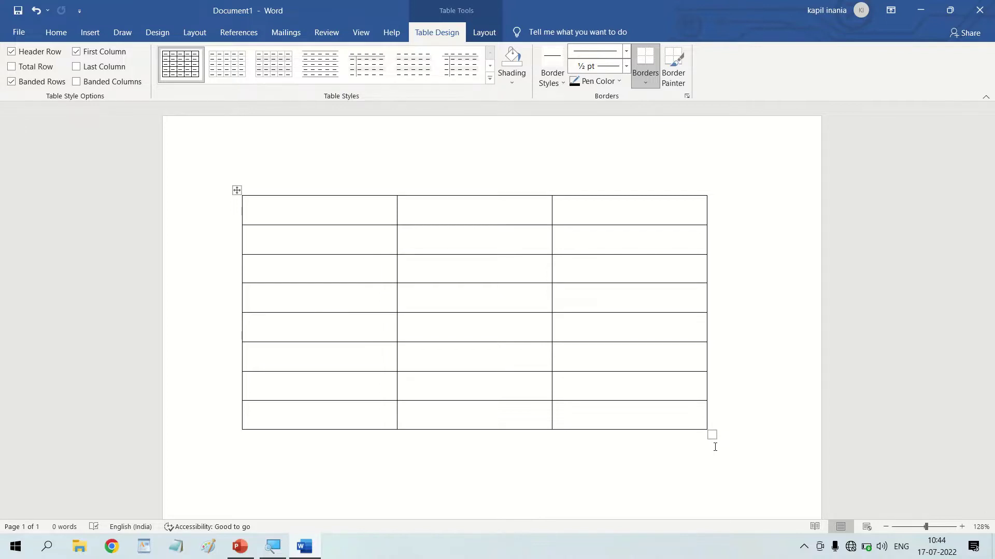
Fill the table's first row with the headings Name, Mobile and city.
{"action": "type", "text": "Name "}
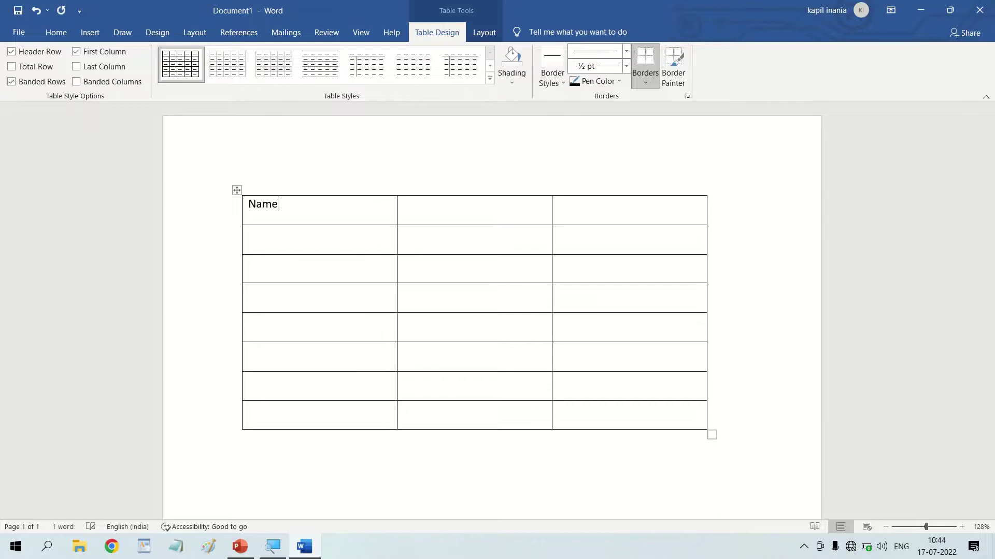
{"action": "type", "text": "Mobile "}
{"action": "type", "text": "city"}
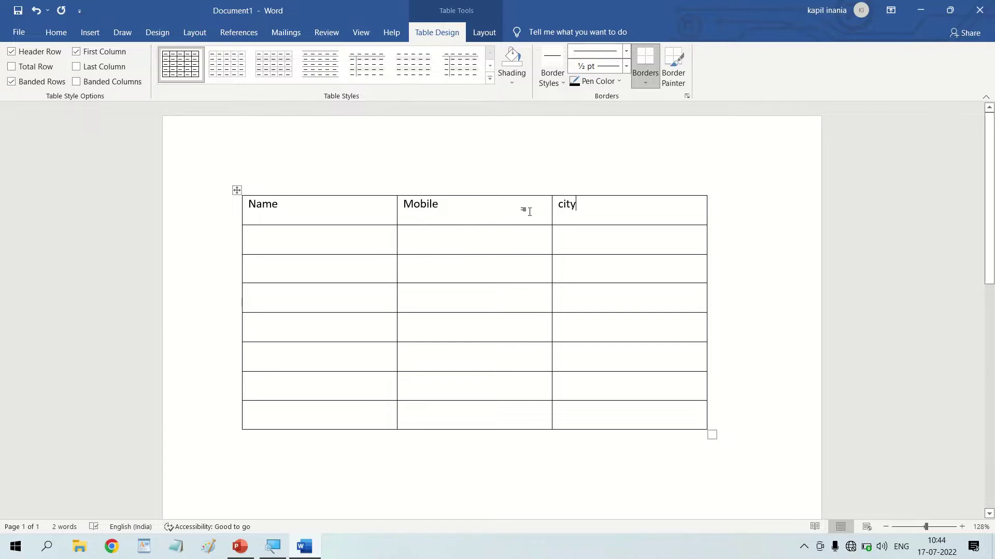
{"action": "left_click_drag", "start_coordinate": [433, 234], "coordinate": [480, 417]}
{"action": "left_click", "coordinate": [431, 291]}
{"action": "left_click", "coordinate": [448, 453]}
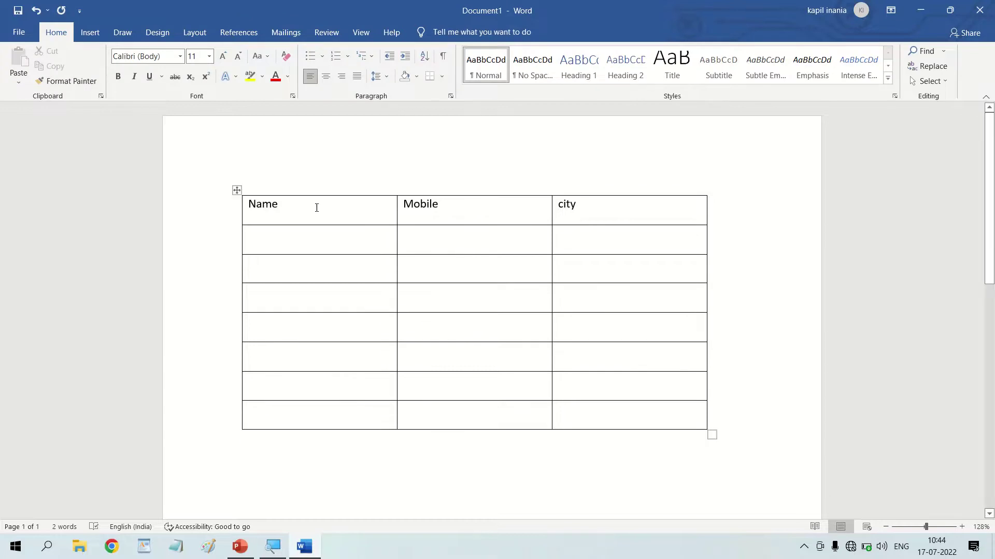
Advance cell by cell from the Name heading to the table's sixth row and enter 12 in its Mobile and city cells.
{"action": "left_click", "coordinate": [295, 202]}
{"action": "key", "text": "Tab"}
{"action": "key", "text": "Tab"}
{"action": "key", "text": "Tab"}
{"action": "key", "text": "Tab"}
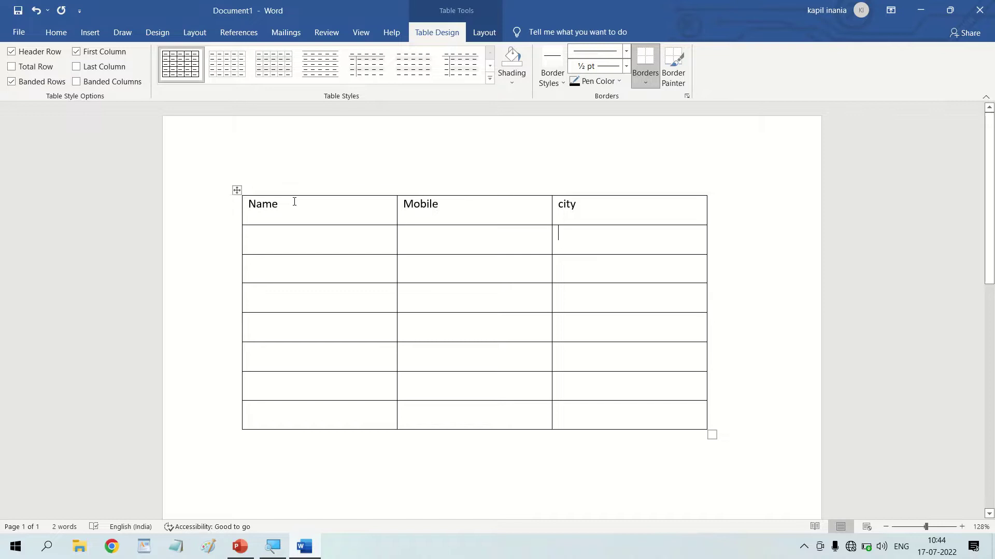
{"action": "key", "text": "Tab"}
{"action": "key", "text": "Tab"}
{"action": "key", "text": "Tab"}
{"action": "key", "text": "Tab"}
{"action": "key", "text": "Tab"}
{"action": "key", "text": "Tab"}
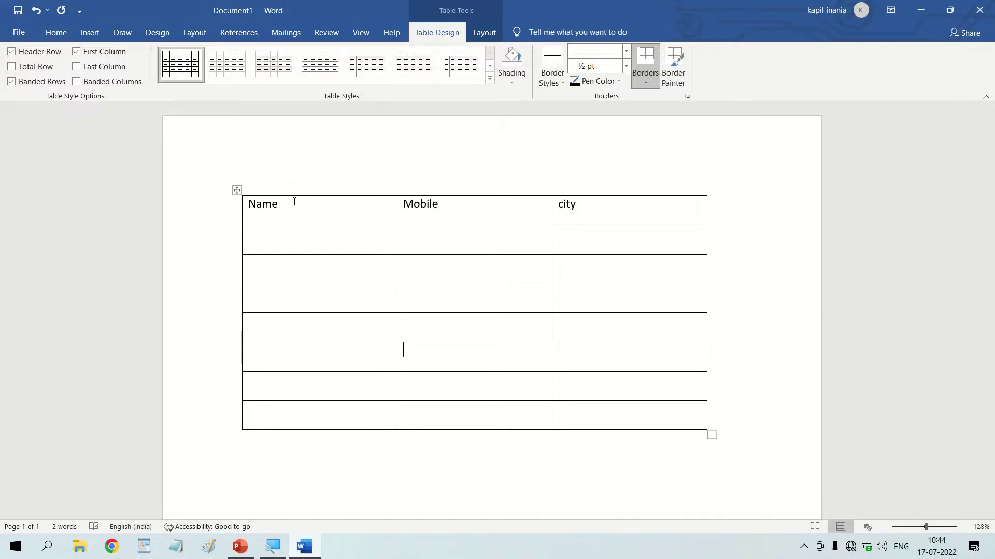
{"action": "type", "text": "12"}
{"action": "key", "text": "Tab"}
{"action": "type", "text": "12"}
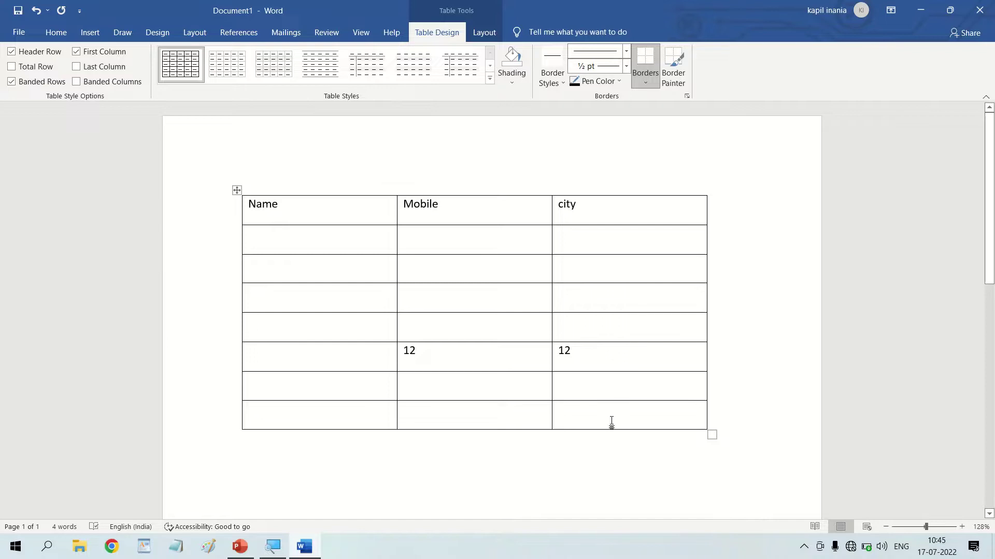
Add three empty rows at the end of the table.
{"action": "key", "text": "Tab"}
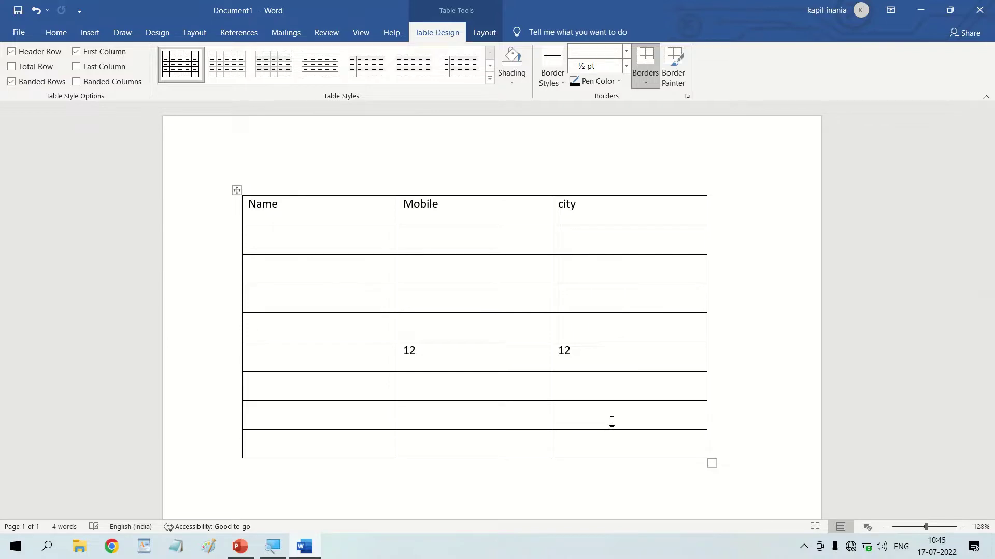
{"action": "key", "text": "Tab"}
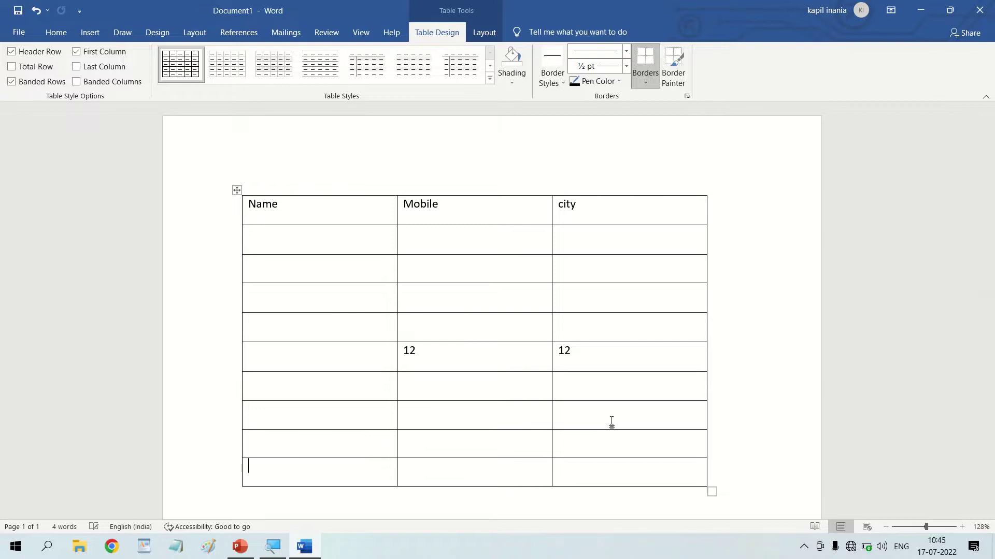
{"action": "key", "text": "Tab"}
{"action": "key", "text": "Tab"}
{"action": "key", "text": "Tab"}
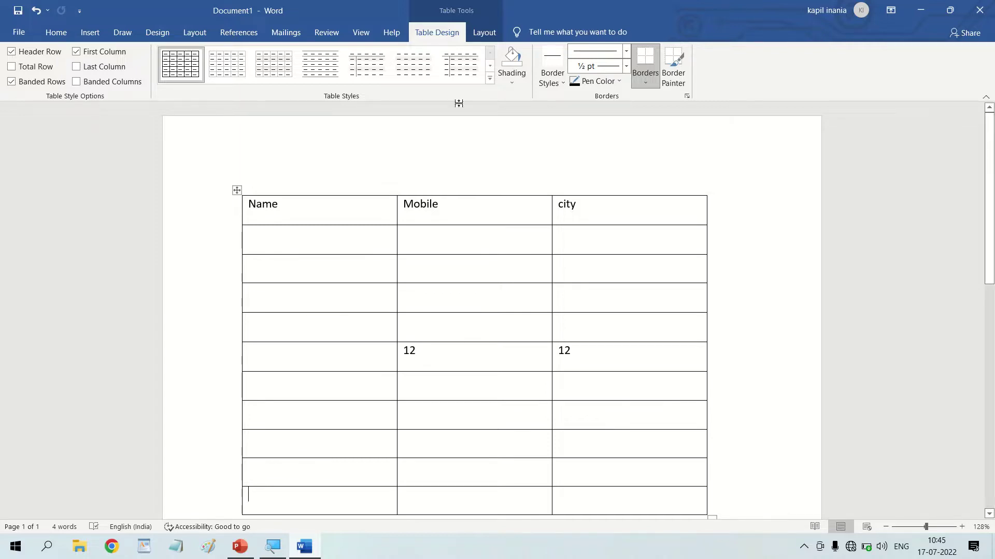
{"action": "left_click", "coordinate": [484, 32]}
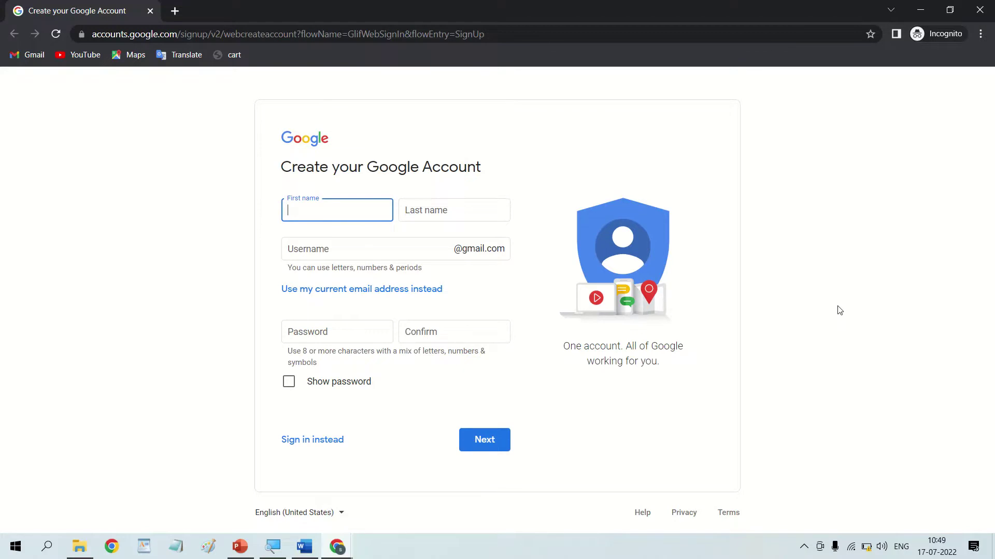
Fill in the first name and last name on the Google account sign-up form in Chrome.
{"action": "type", "text": "demo"}
{"action": "left_click", "coordinate": [433, 207]}
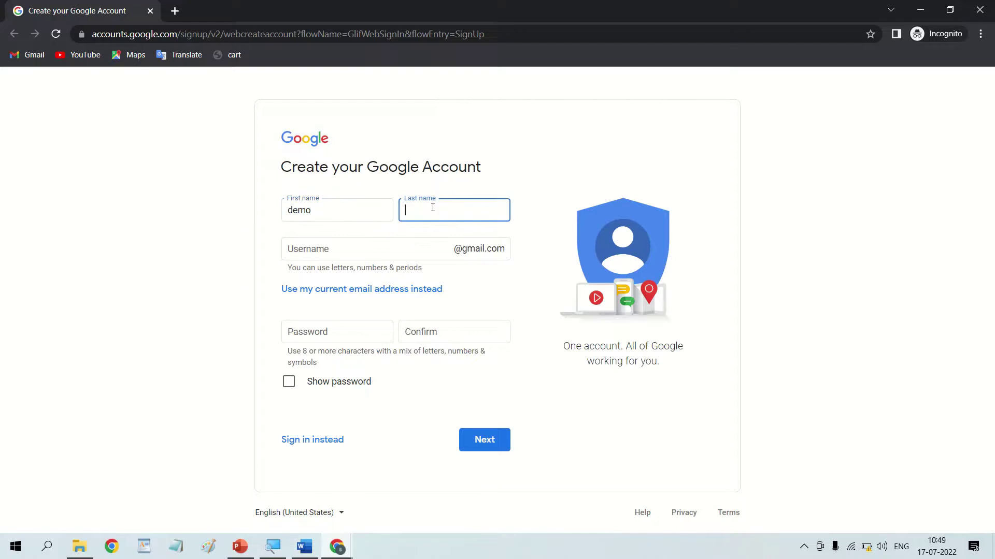
{"action": "left_click", "coordinate": [349, 206]}
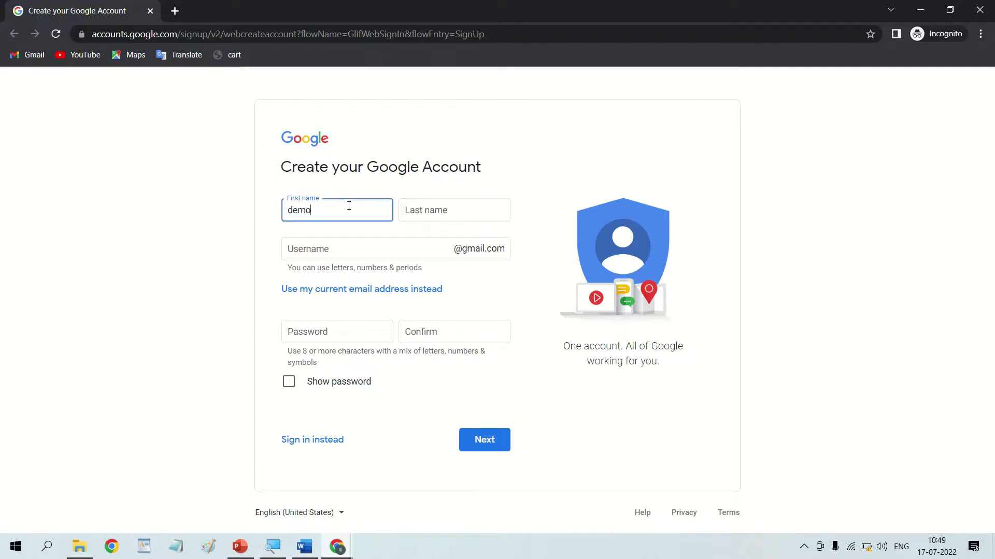
{"action": "key", "text": "Tab"}
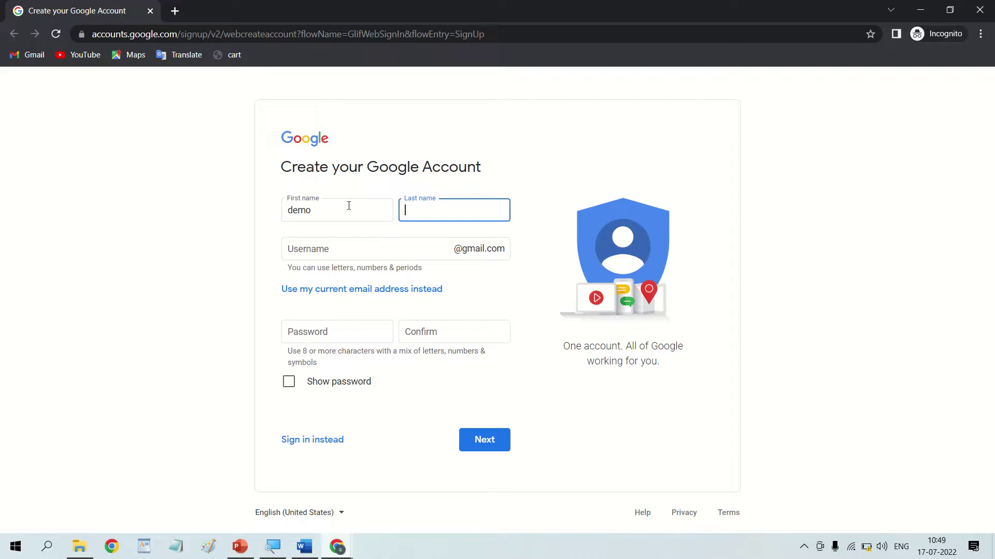
{"action": "type", "text": "kapil"}
{"action": "key", "text": "Tab"}
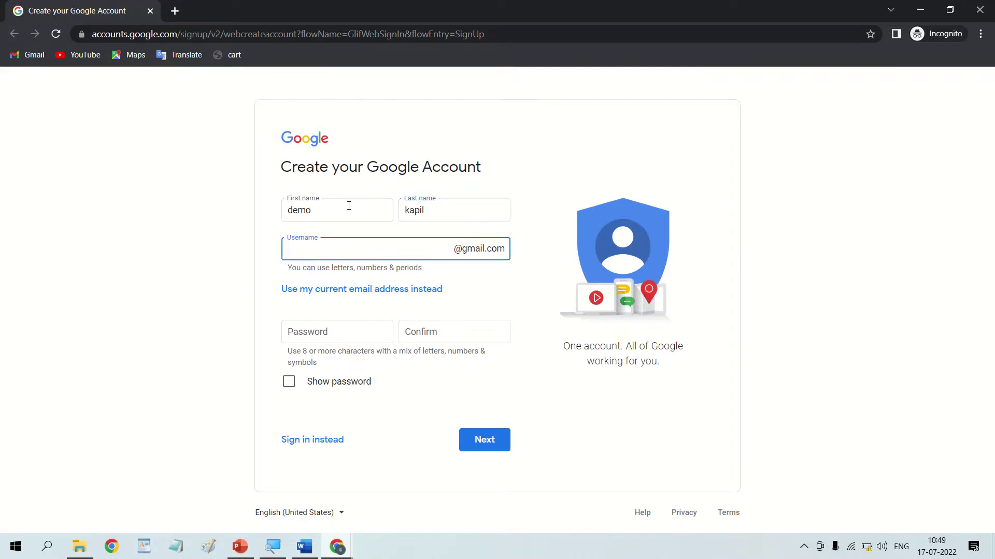
Step the form focus past the username and current-email option to the Password field, revisiting the First name field.
{"action": "key", "text": "Tab"}
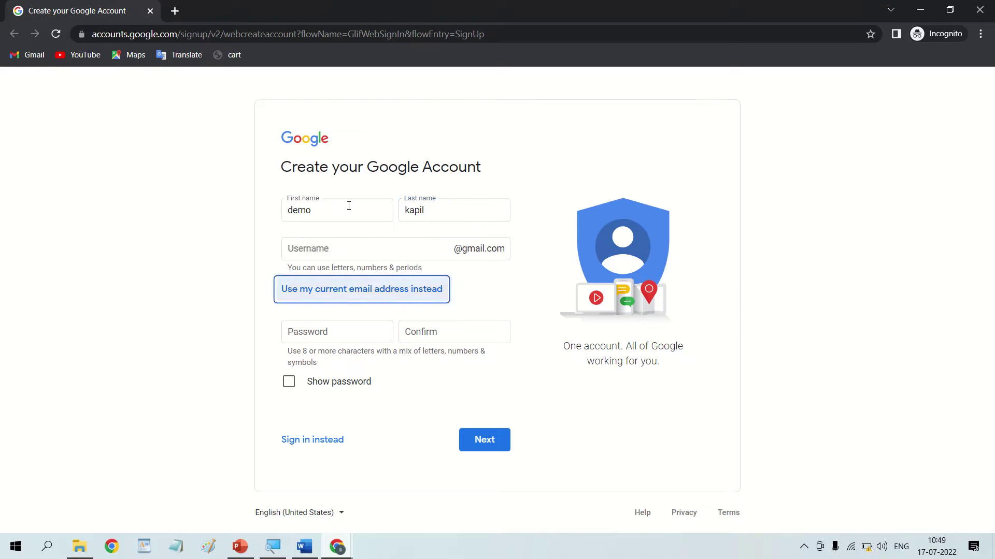
{"action": "key", "text": "Tab"}
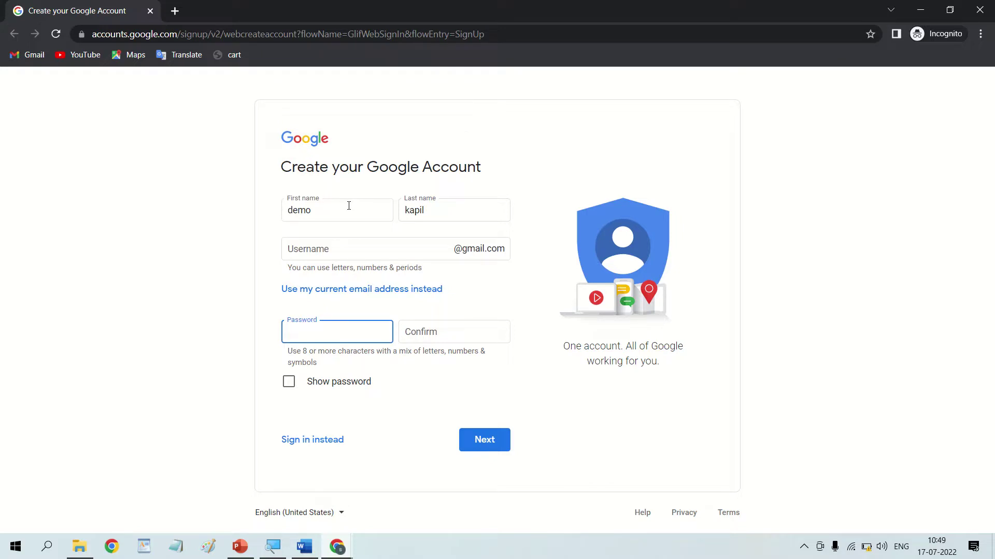
{"action": "left_click", "coordinate": [349, 206]}
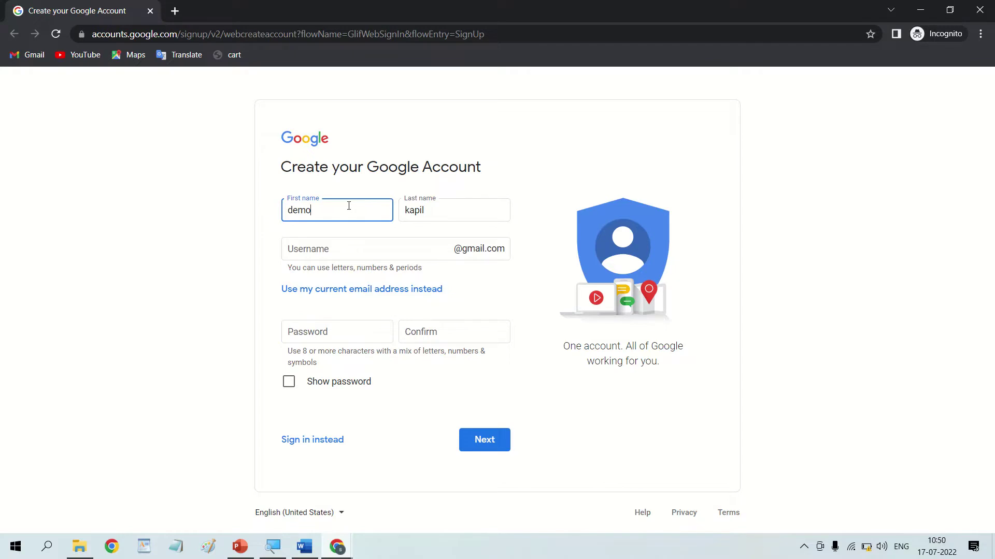
{"action": "left_click", "coordinate": [356, 334]}
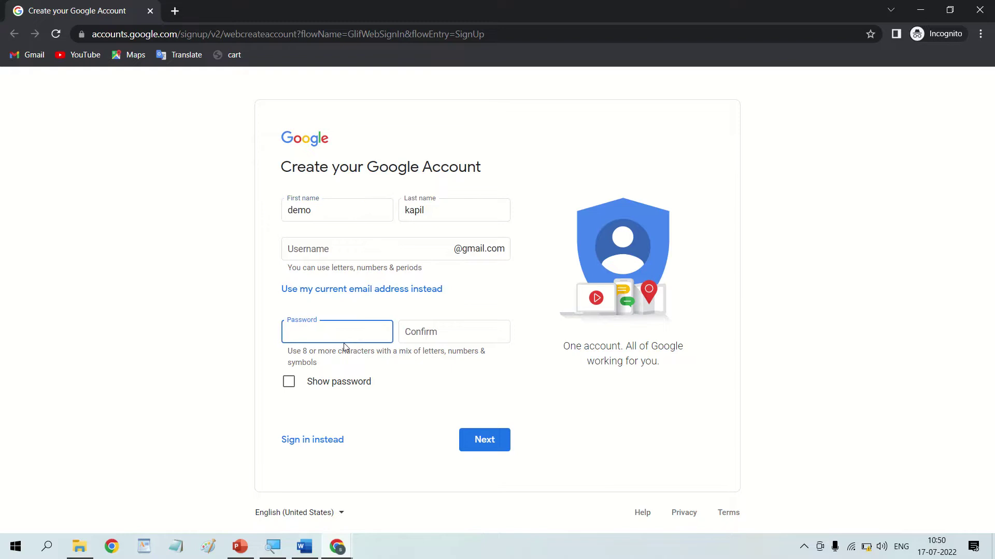
Move the focus backwards through the sign-up form to the First name field and replace the name entered there.
{"action": "key", "text": "shift+Tab"}
{"action": "key", "text": "shift+Tab"}
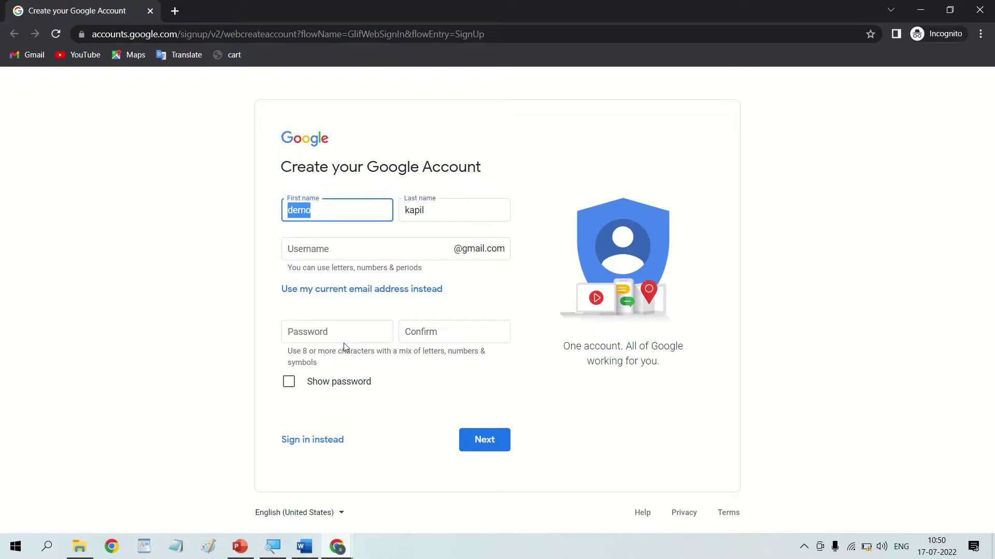
{"action": "key", "text": "BackSpace"}
{"action": "type", "text": "kapil"}
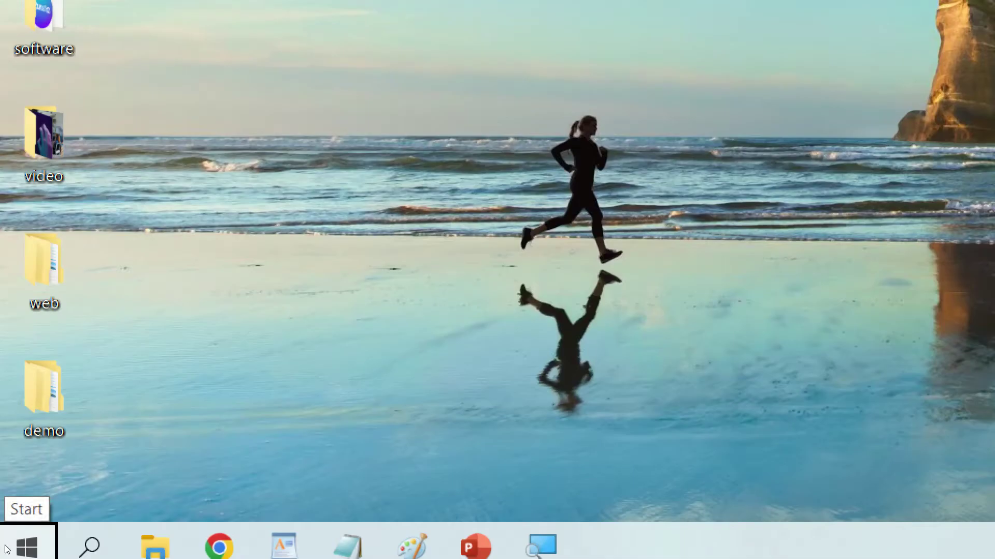
Search the Windows Start menu for "note" and dismiss the search.
{"action": "left_click", "coordinate": [6, 549]}
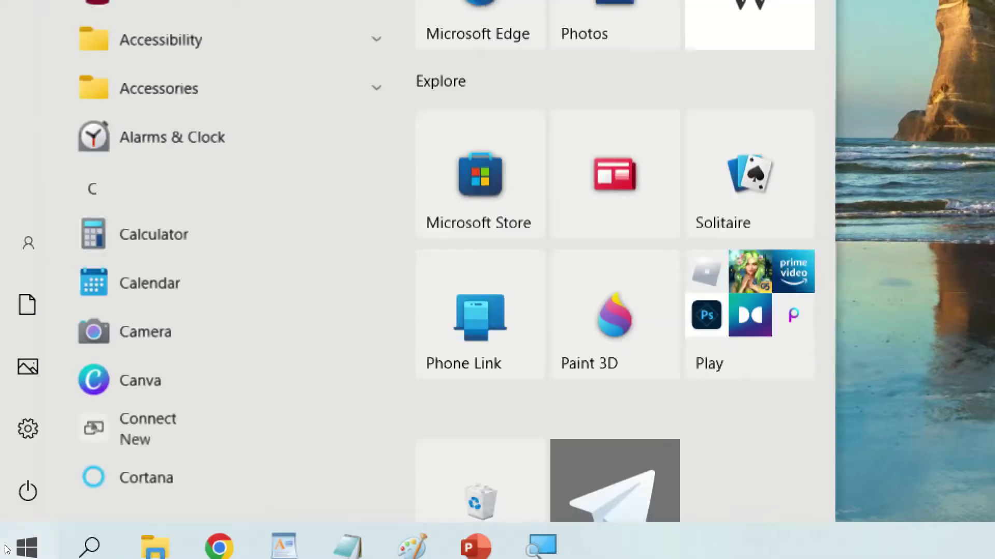
{"action": "type", "text": "note"}
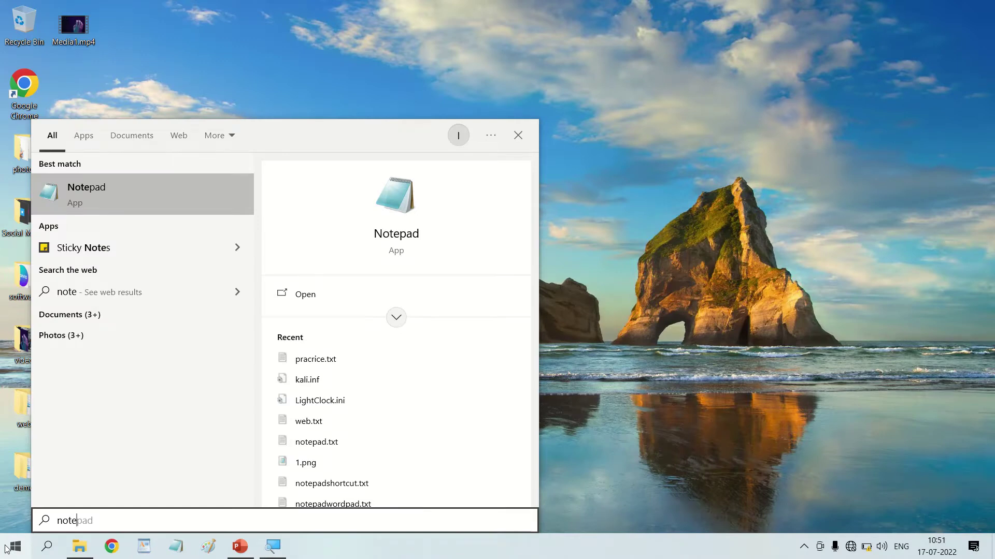
{"action": "left_click", "coordinate": [641, 263]}
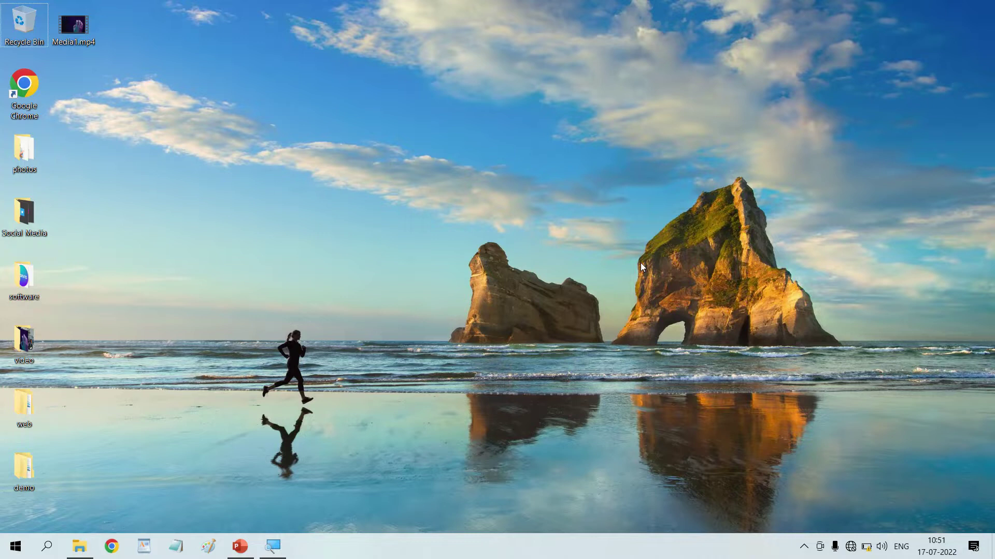
Move the keyboard focus from the desktop through the taskbar to the hidden-icons arrow and back to the taskbar apps.
{"action": "key", "text": "Tab"}
{"action": "key", "text": "Tab"}
{"action": "key", "text": "Tab"}
{"action": "key", "text": "Tab"}
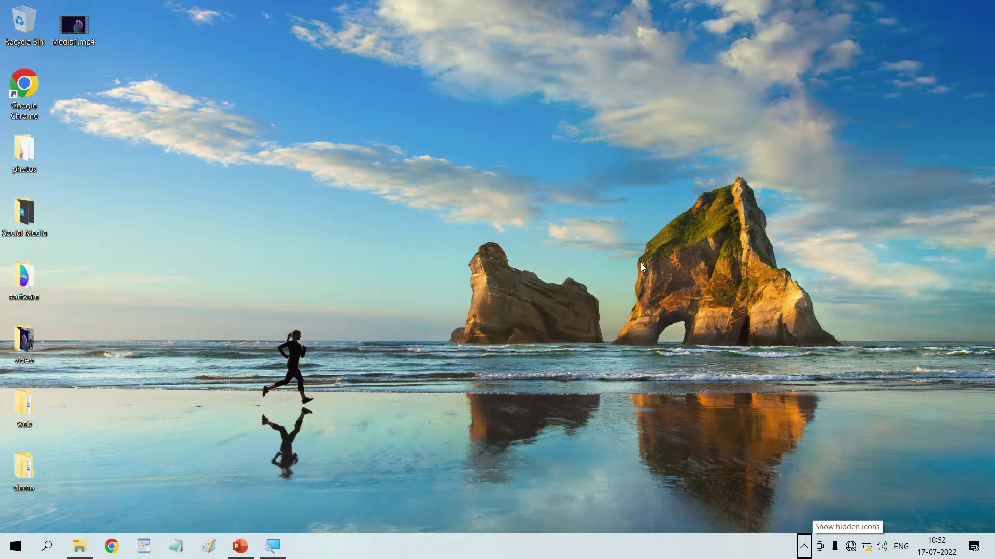
{"action": "key", "text": "shift+Tab"}
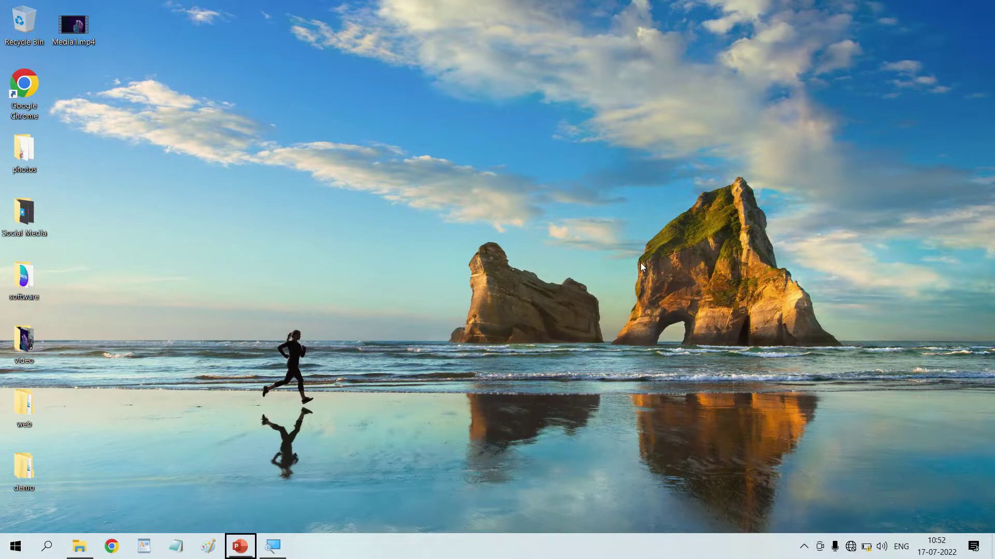
Move the focus along the taskbar apps to Notepad, open it, and close the blank Notepad window.
{"action": "key", "text": "Right"}
{"action": "key", "text": "Left"}
{"action": "key", "text": "Left"}
{"action": "key", "text": "Left"}
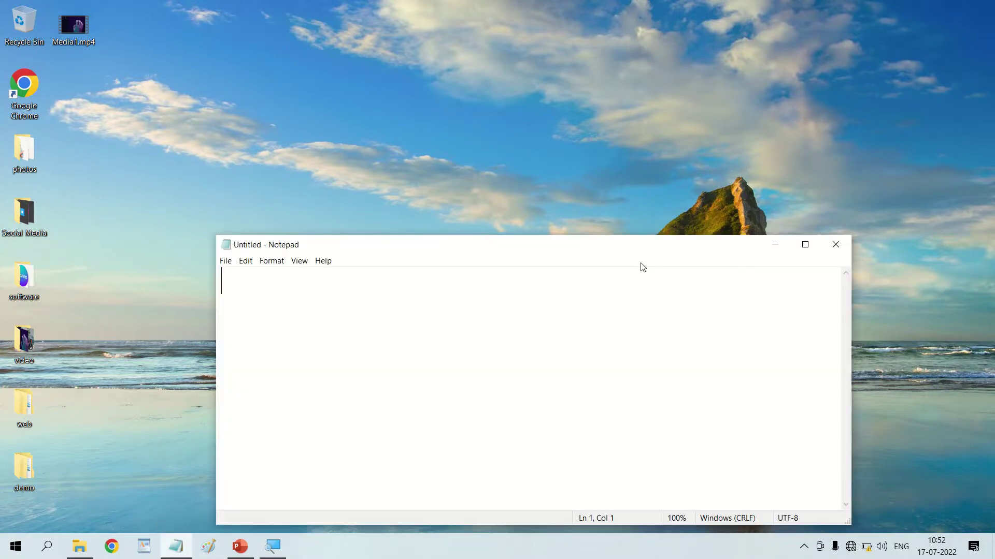
{"action": "key", "text": "alt+F4"}
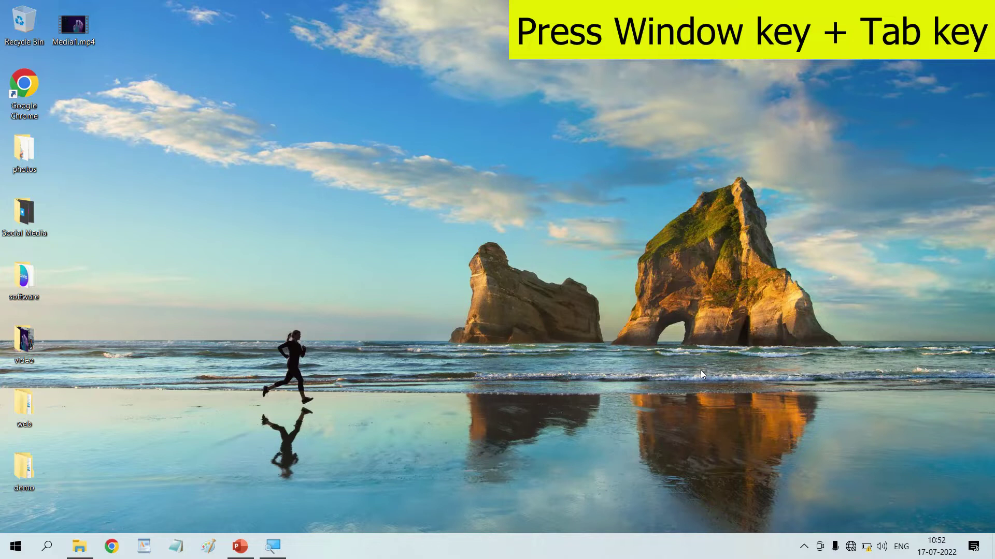
Open Task View, browse the activity timeline back to June, return to the current windows and leave the view.
{"action": "key", "text": "super+Tab"}
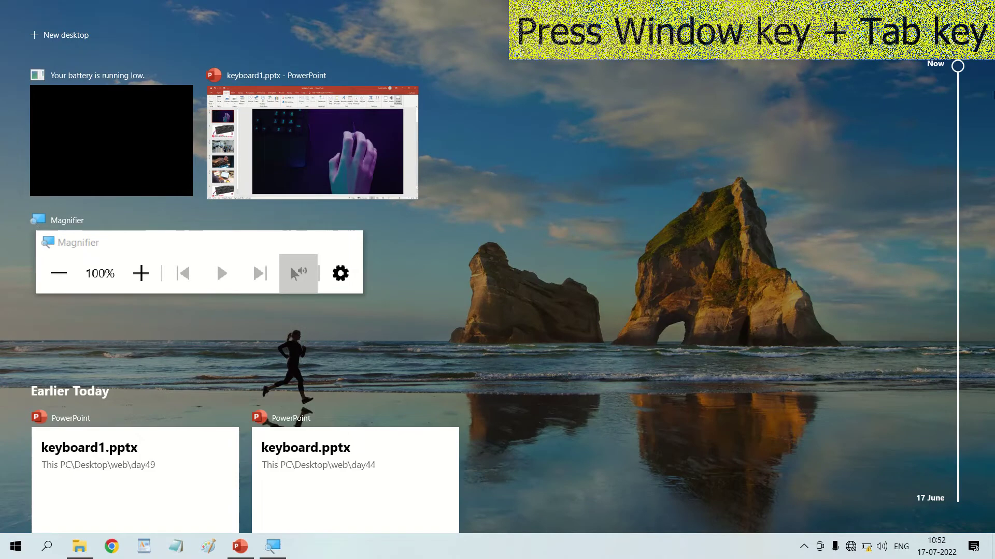
{"action": "left_click_drag", "start_coordinate": [957, 67], "coordinate": [928, 243]}
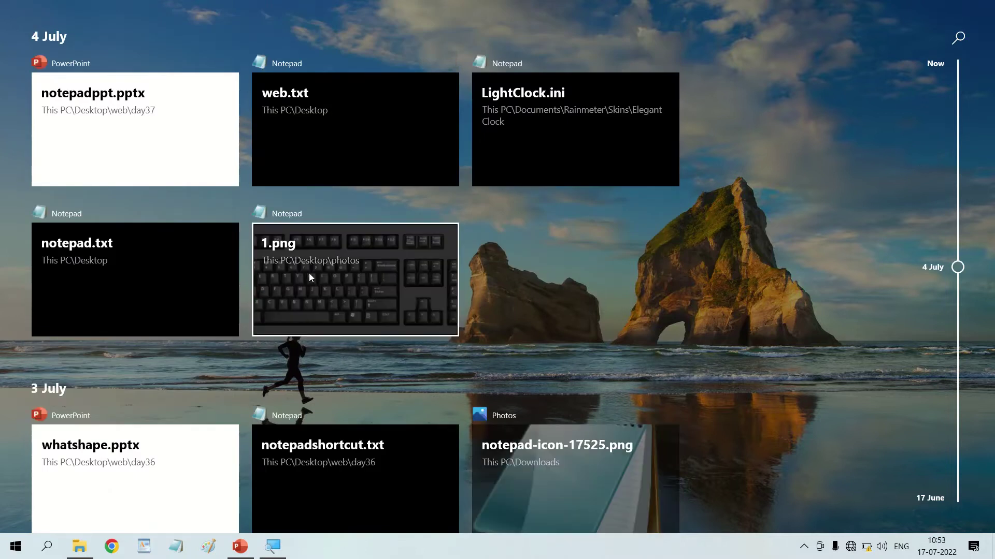
{"action": "scroll", "coordinate": [356, 284], "scroll_direction": "down", "scroll_amount": 10}
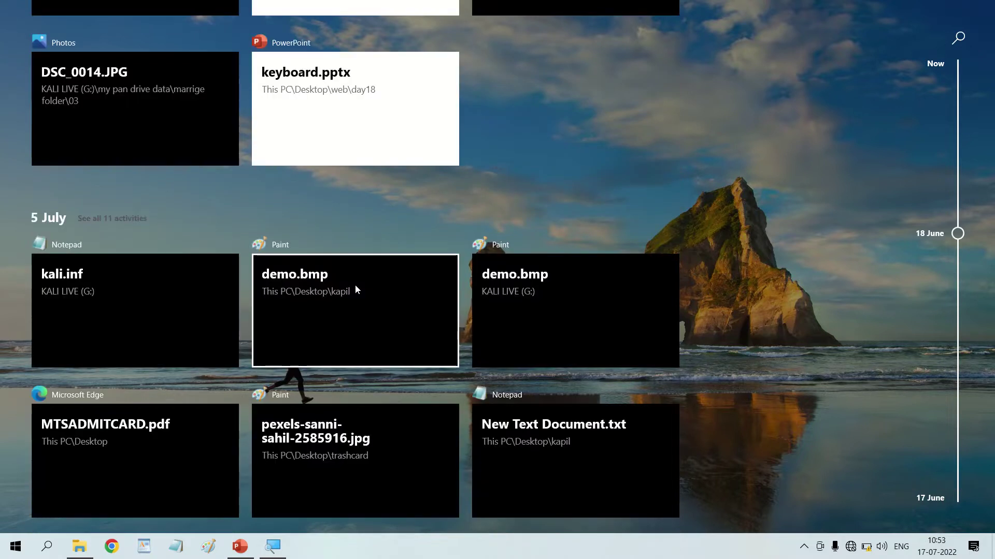
{"action": "scroll", "coordinate": [412, 183], "scroll_direction": "up", "scroll_amount": 10}
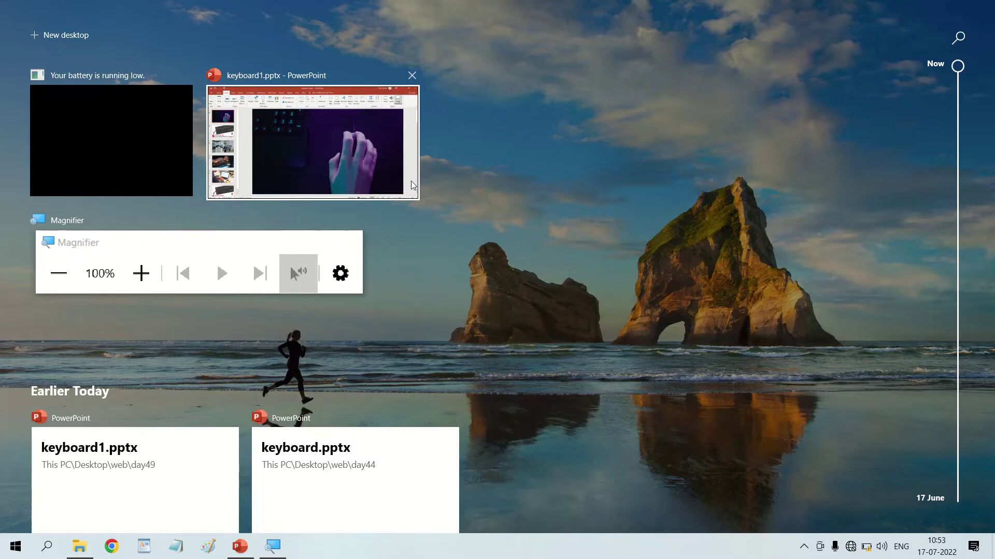
{"action": "left_click", "coordinate": [470, 335]}
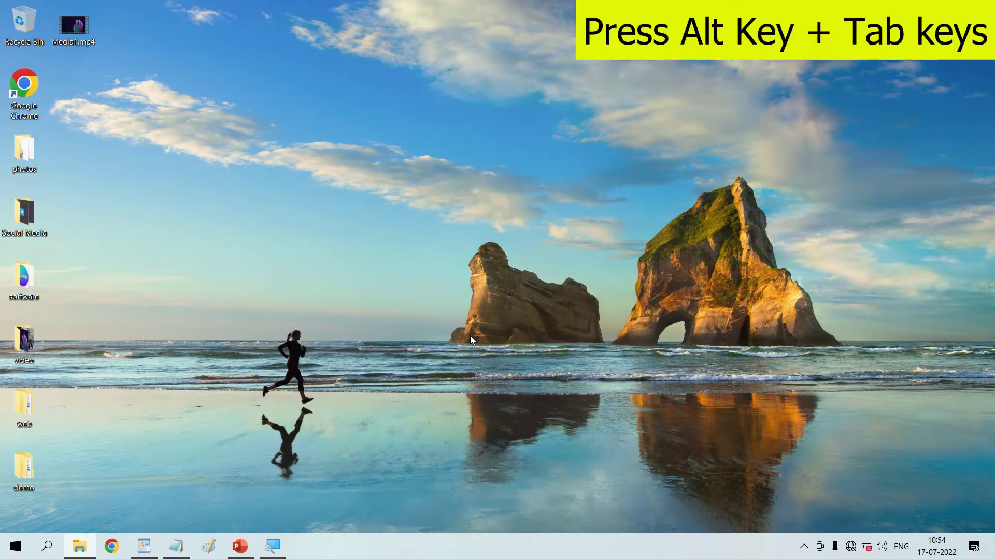
Cycle repeatedly through the open windows in the task switcher, including WordPad, Notepad, PowerPoint and Magnifier.
{"action": "key", "text": "alt+Tab"}
{"action": "key", "text": "alt+Tab"}
{"action": "key", "text": "alt+Tab"}
{"action": "key", "text": "alt+Tab"}
{"action": "key", "text": "alt+Tab"}
{"action": "key", "text": "alt+Tab"}
{"action": "key", "text": "alt+Tab"}
{"action": "key", "text": "alt+Tab"}
{"action": "key", "text": "alt+Tab"}
{"action": "key", "text": "alt+Tab"}
{"action": "key", "text": "alt+Tab"}
{"action": "key", "text": "alt+Tab"}
{"action": "key", "text": "alt+Tab"}
{"action": "key", "text": "alt+Tab"}
{"action": "key", "text": "alt+Tab"}
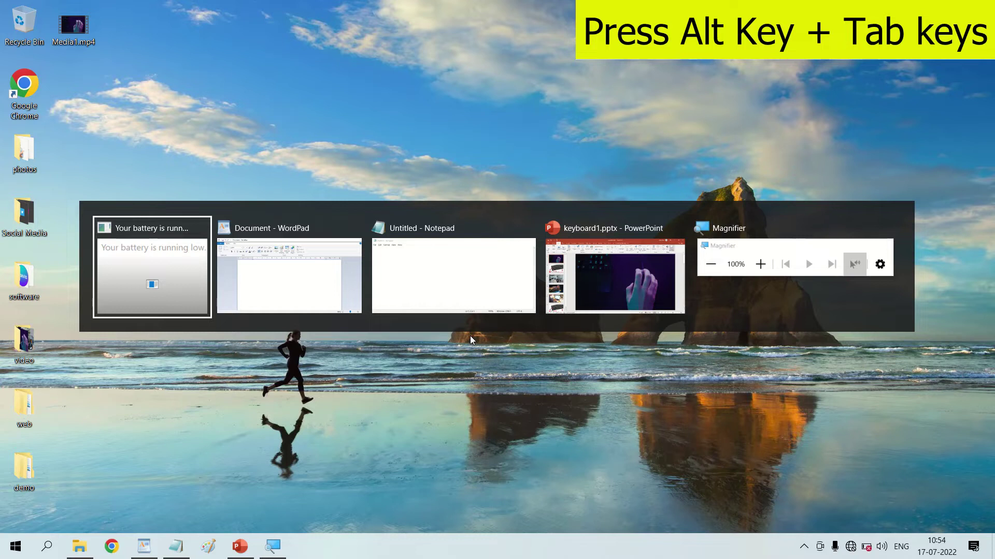
{"action": "key", "text": "alt+Tab"}
{"action": "key", "text": "alt+Tab"}
{"action": "key", "text": "alt+Tab"}
{"action": "key", "text": "alt+Tab"}
{"action": "key", "text": "alt+Tab"}
{"action": "key", "text": "alt+Tab"}
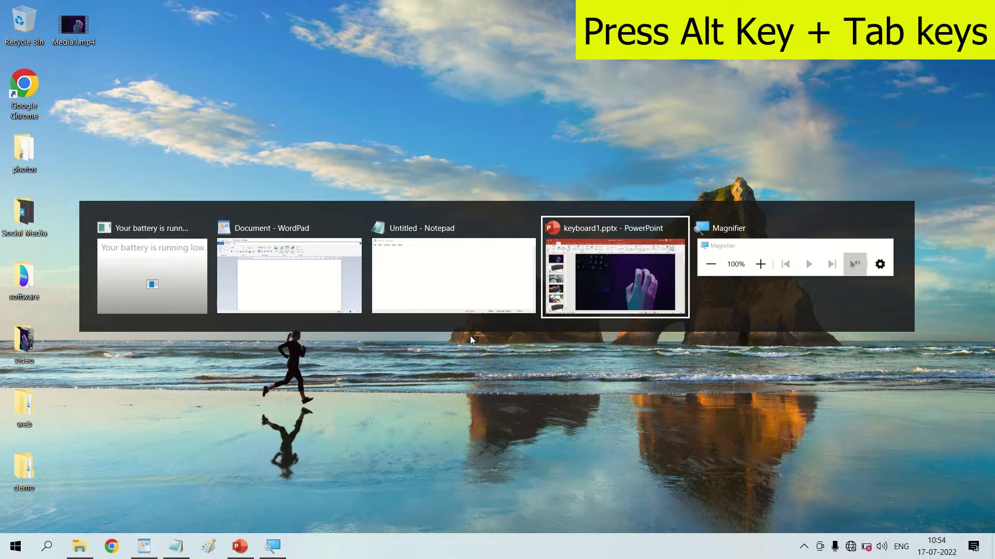
{"action": "key", "text": "alt+Tab"}
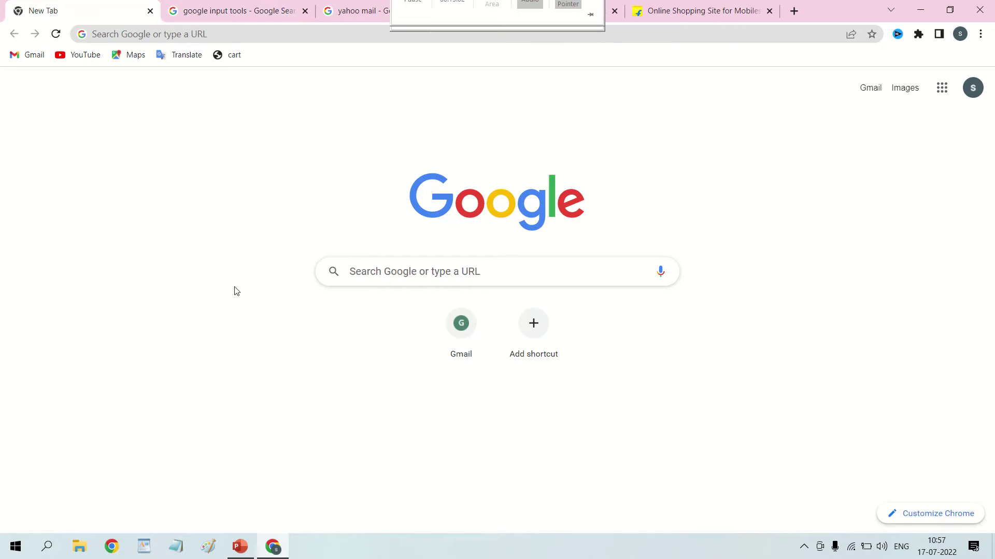
In Chrome, visit the google input tools tab, return to New Tab, and cycle forward through the open tabs to Flipkart.
{"action": "left_click", "coordinate": [222, 10]}
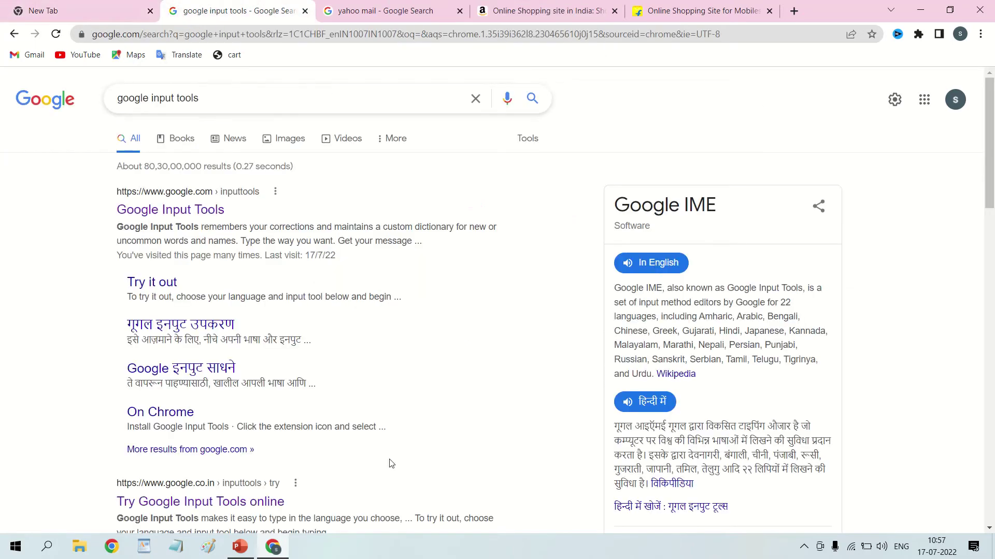
{"action": "left_click", "coordinate": [42, 12]}
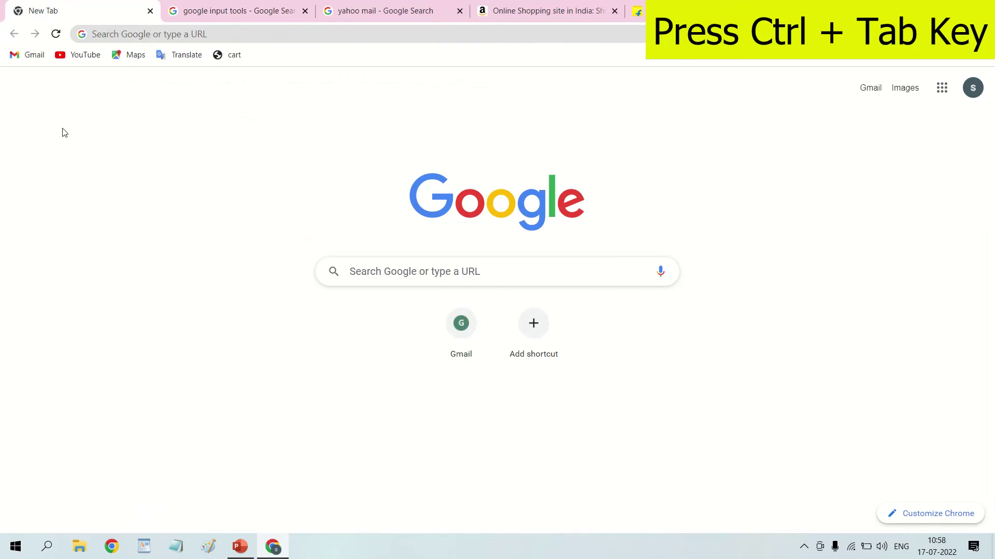
{"action": "key", "text": "ctrl+Tab"}
{"action": "key", "text": "ctrl+Tab"}
{"action": "key", "text": "ctrl+Tab"}
{"action": "key", "text": "ctrl+Tab"}
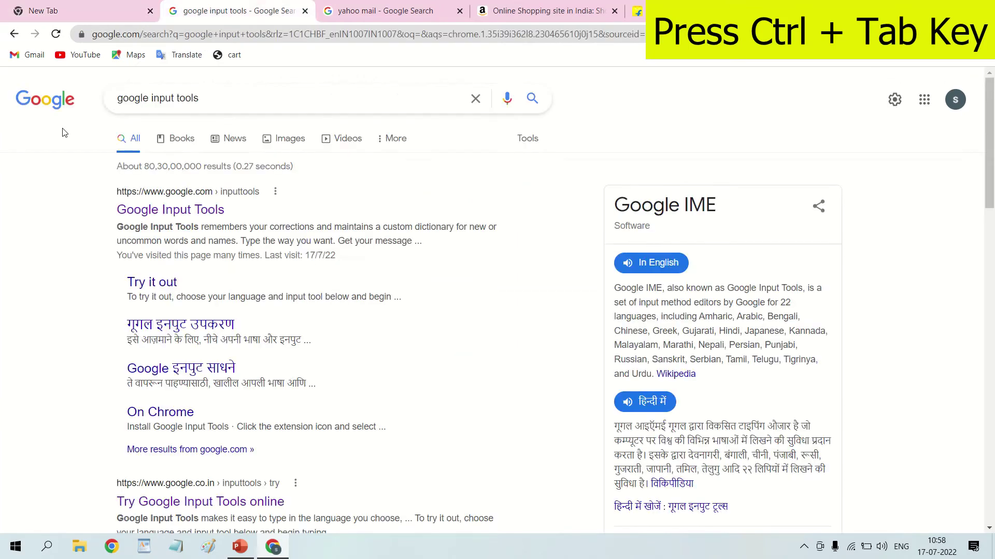
{"action": "key", "text": "ctrl+Tab"}
{"action": "key", "text": "ctrl+Tab"}
{"action": "key", "text": "ctrl+Tab"}
{"action": "key", "text": "ctrl+Tab"}
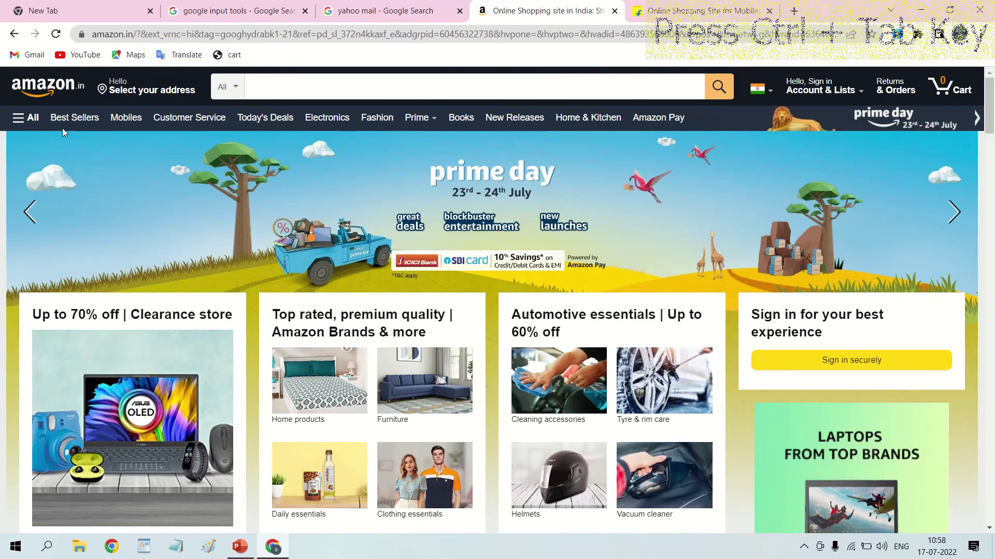
{"action": "key", "text": "ctrl+Tab"}
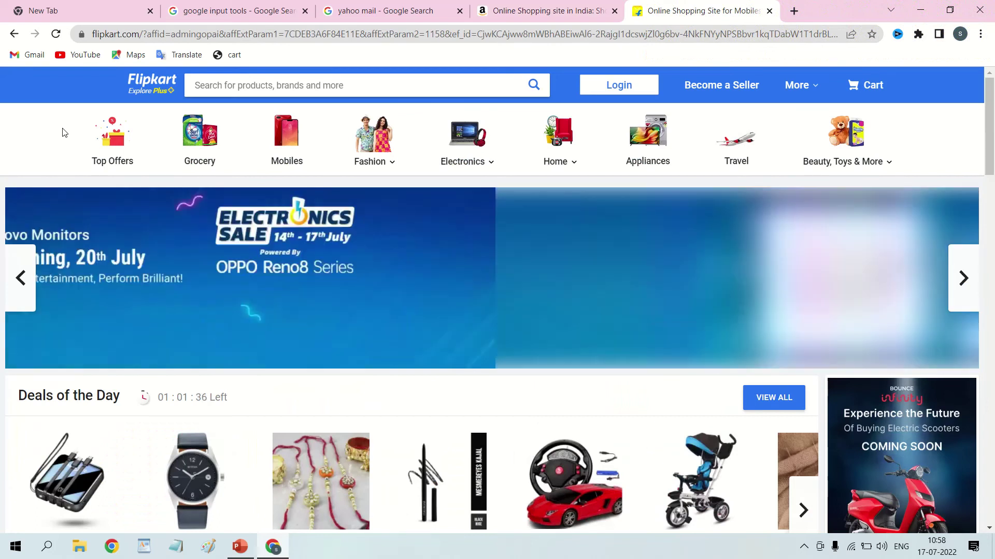
Jump directly to the second Chrome tab and to the fourth tab showing Amazon.
{"action": "key", "text": "ctrl+2"}
{"action": "key", "text": "ctrl+4"}
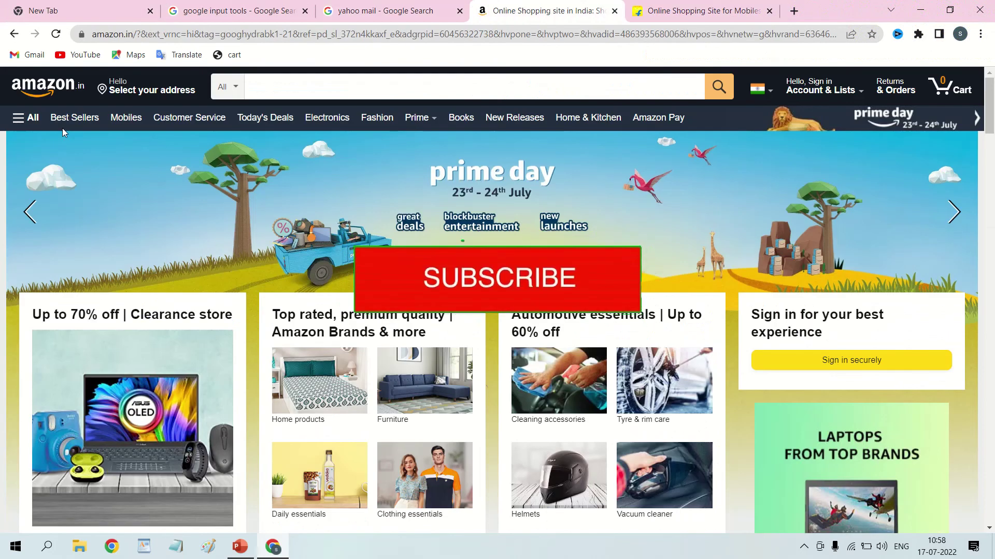